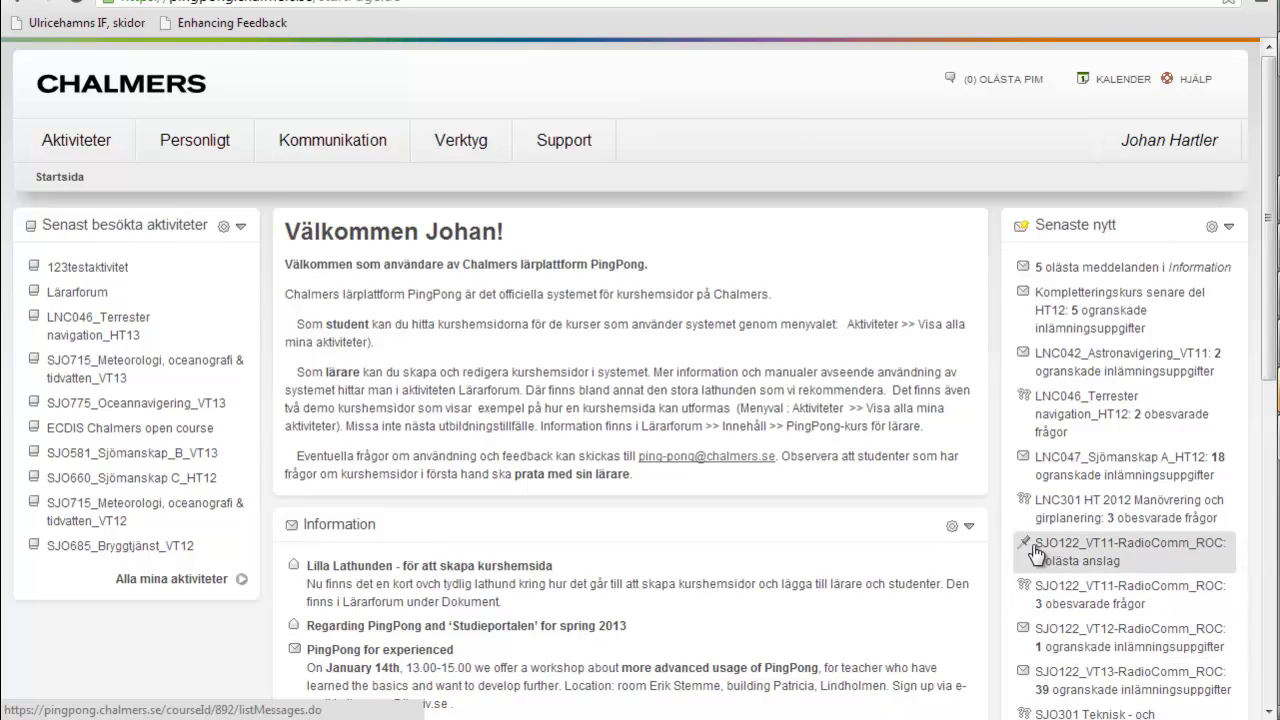
Open the administration tool's page for creating and editing activities
mouse_move(480, 149)
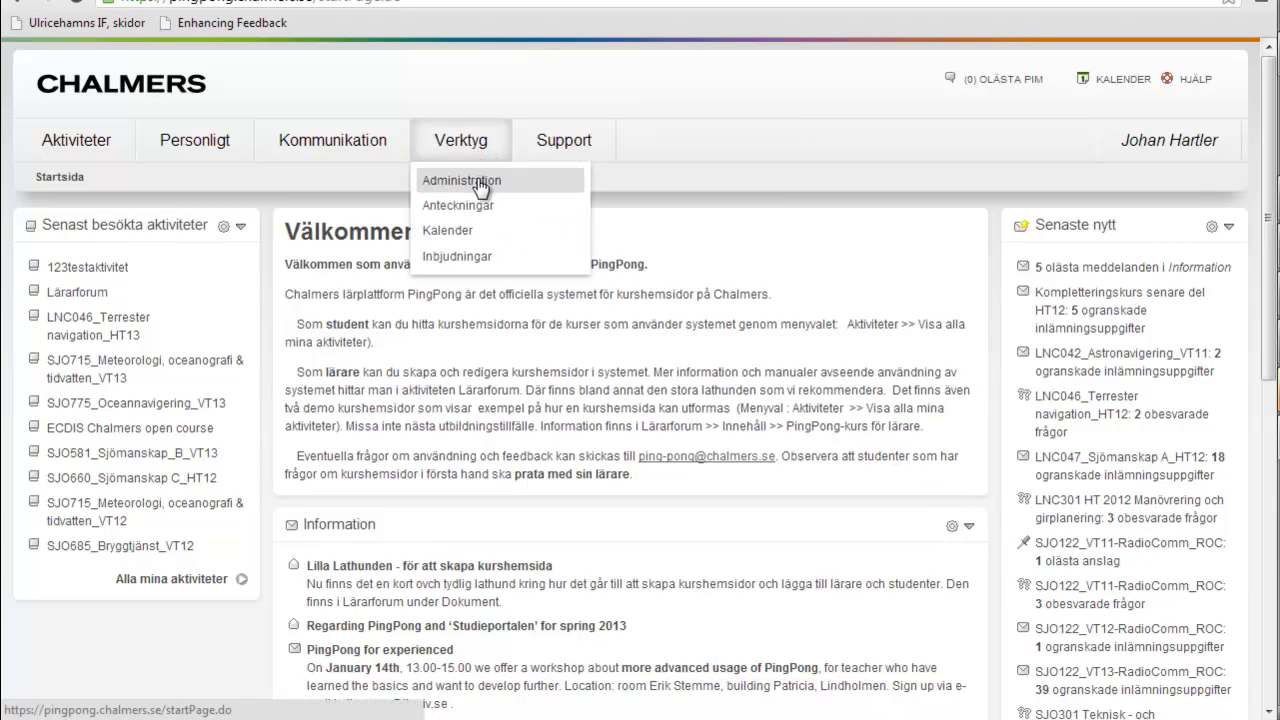
click(478, 181)
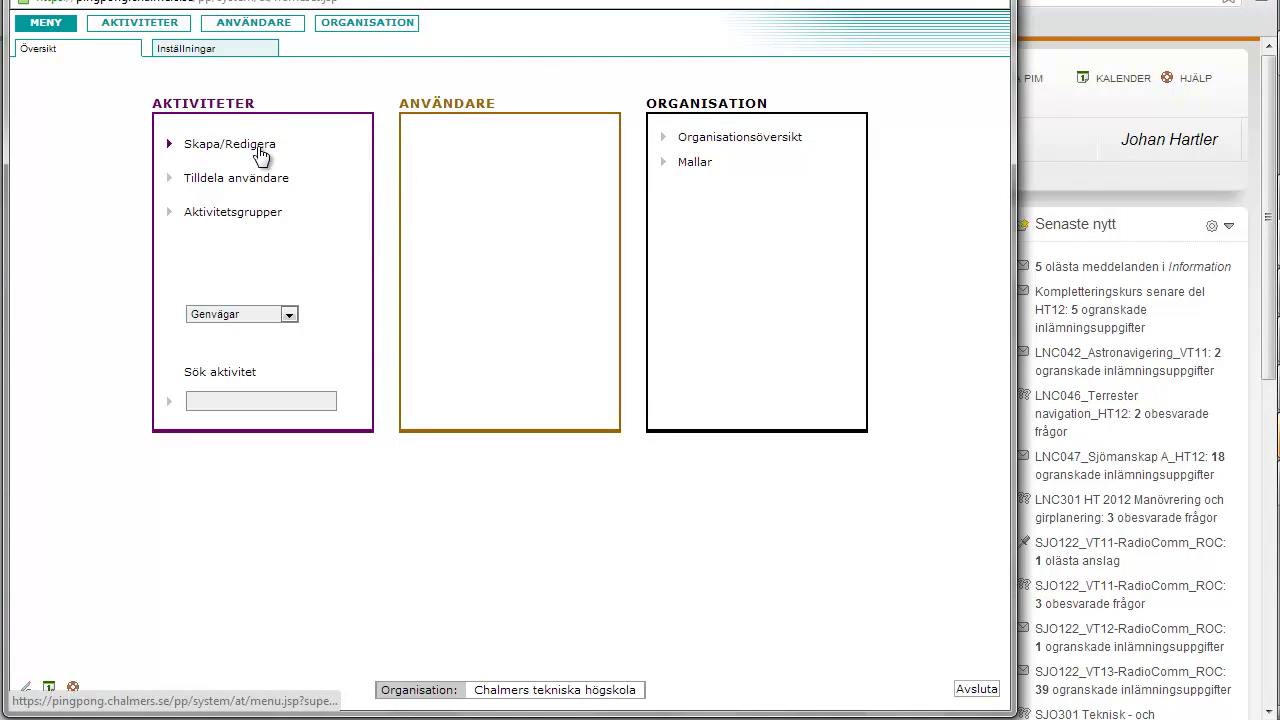
click(258, 148)
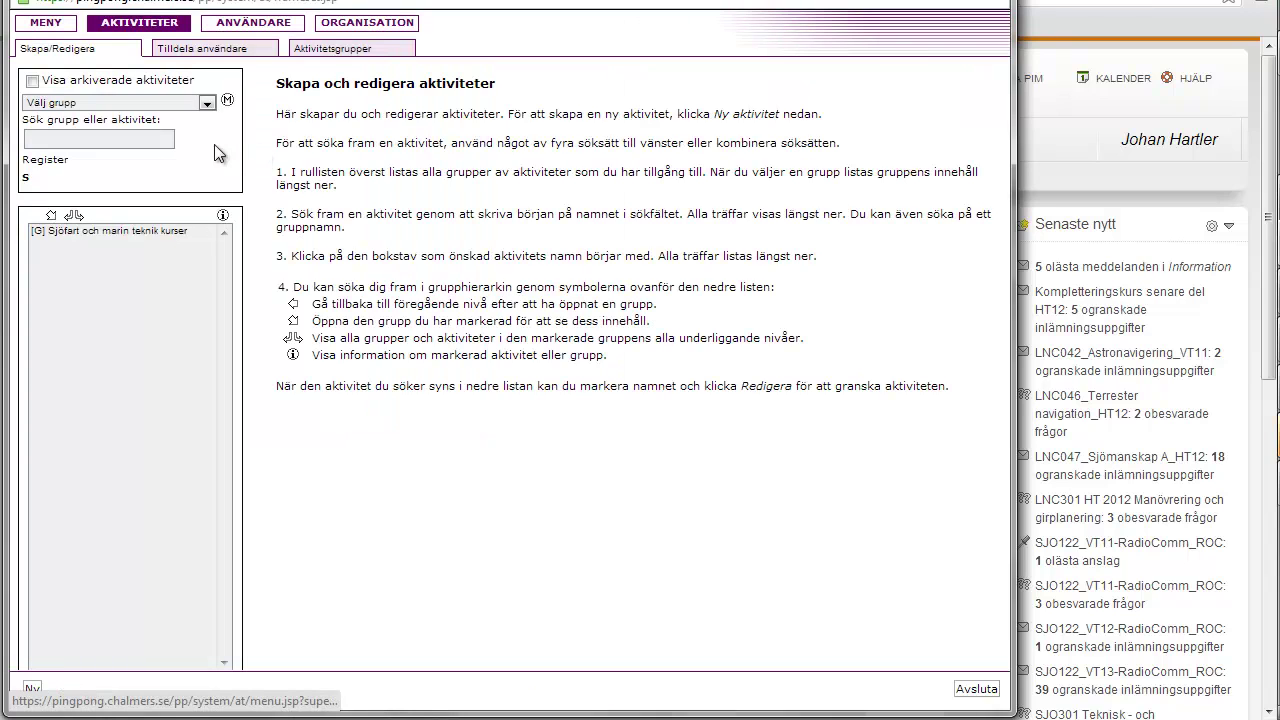
Search the activities for lnc046
click(147, 143)
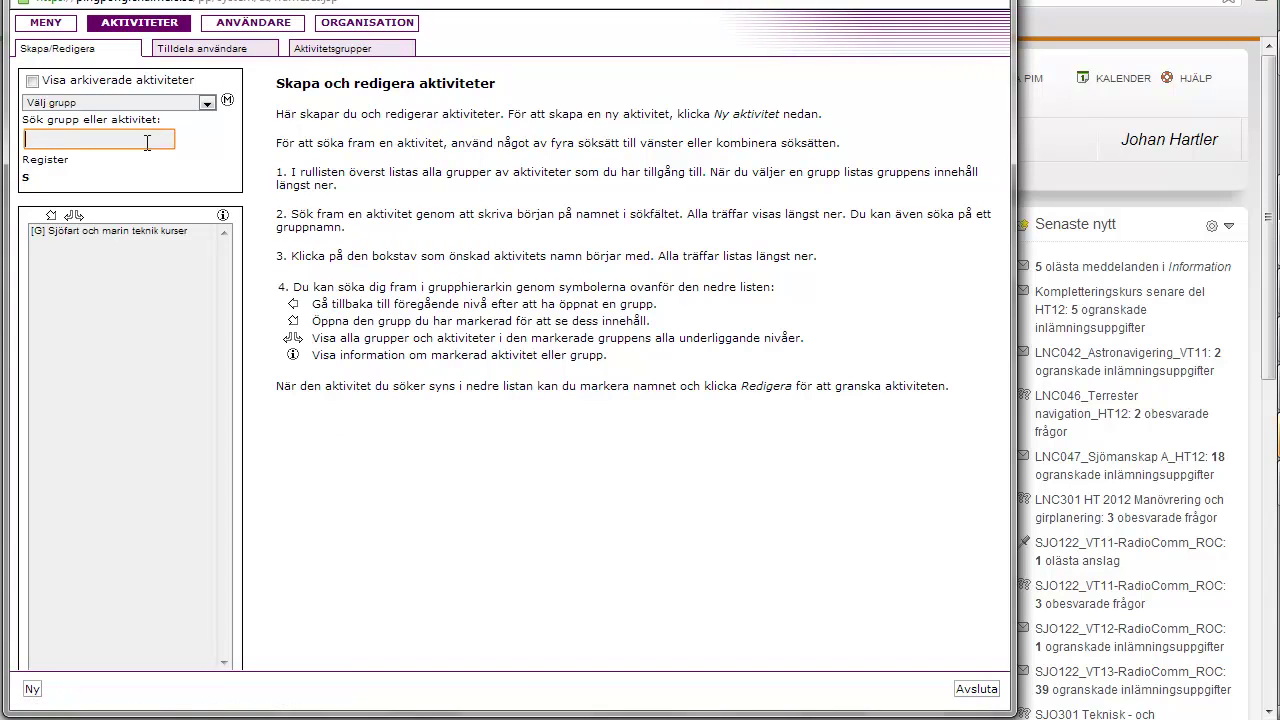
text(LNC)
key(Down)
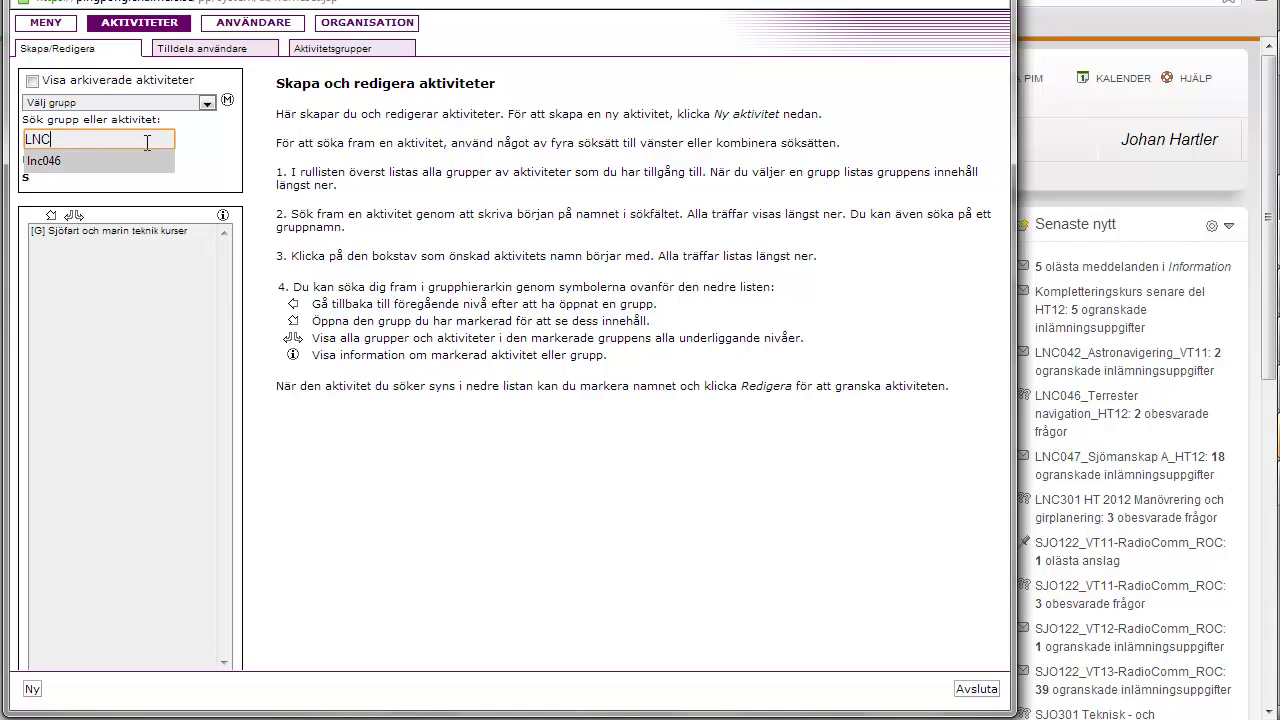
key(Return)
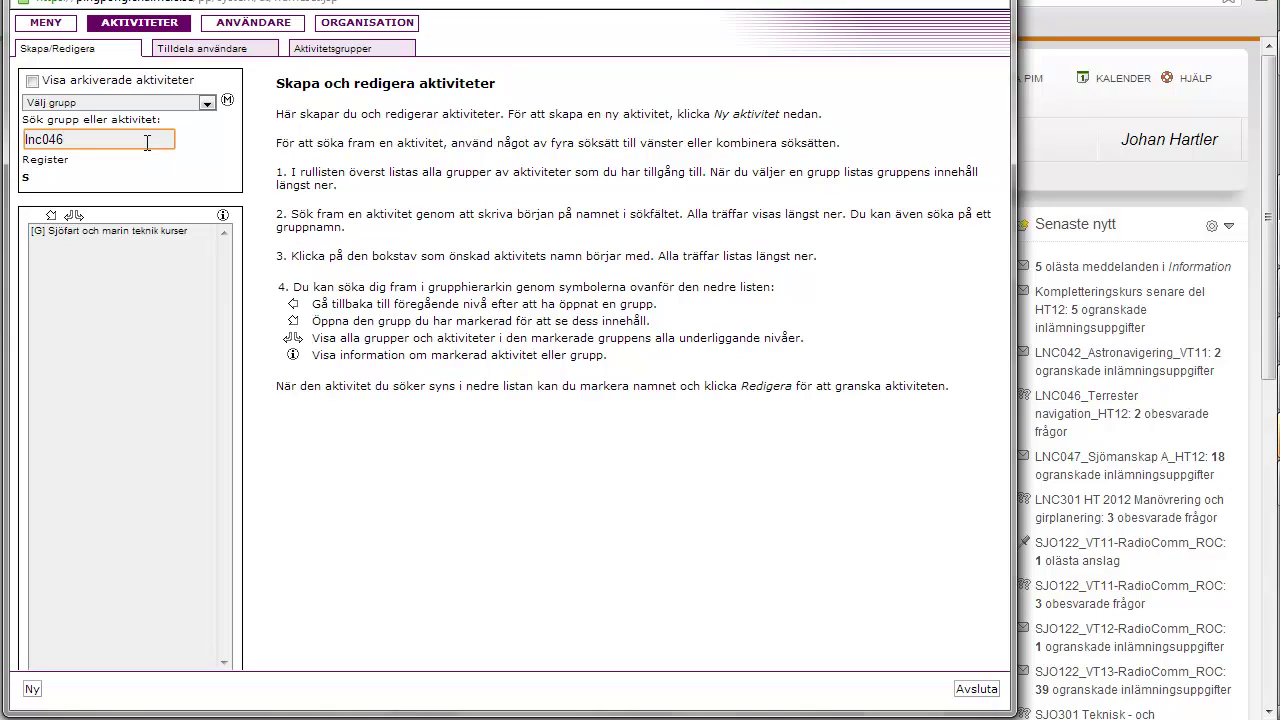
key(Return)
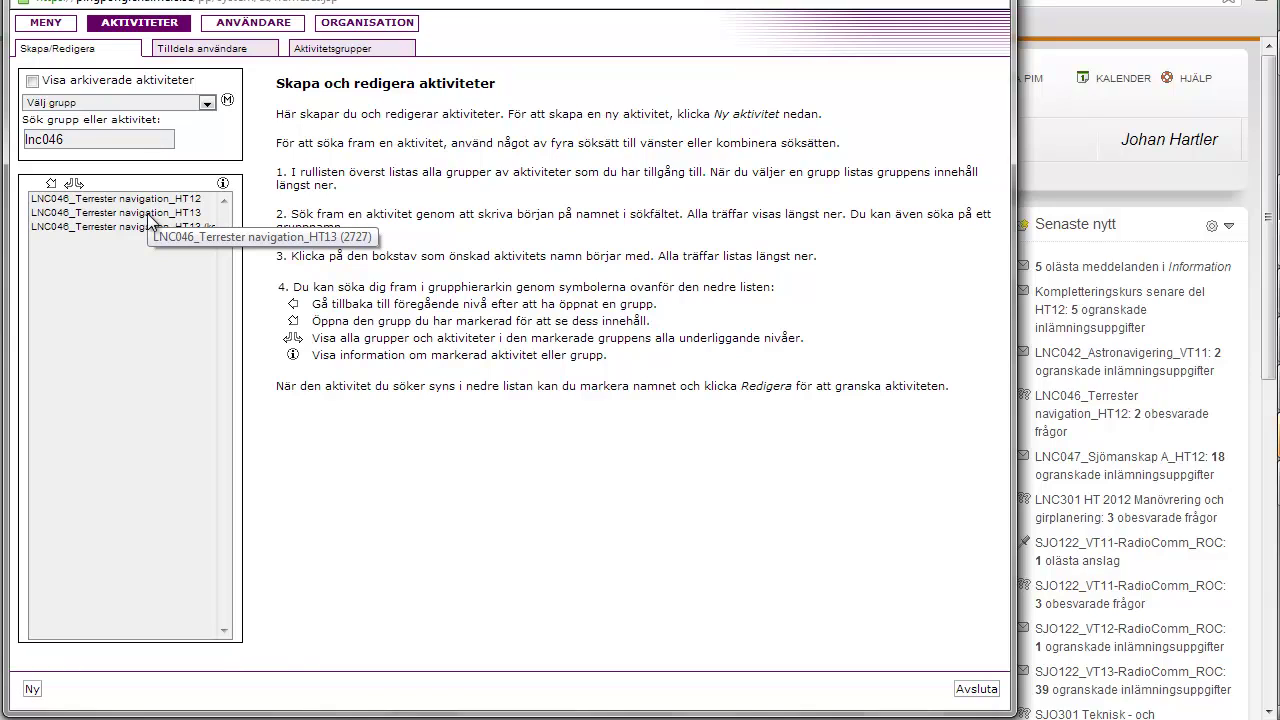
Start a copy of the activity LNC046_Terrester navigation_HT13 and name it "LNC046_Terrester navigation_HT13 test"
click(147, 213)
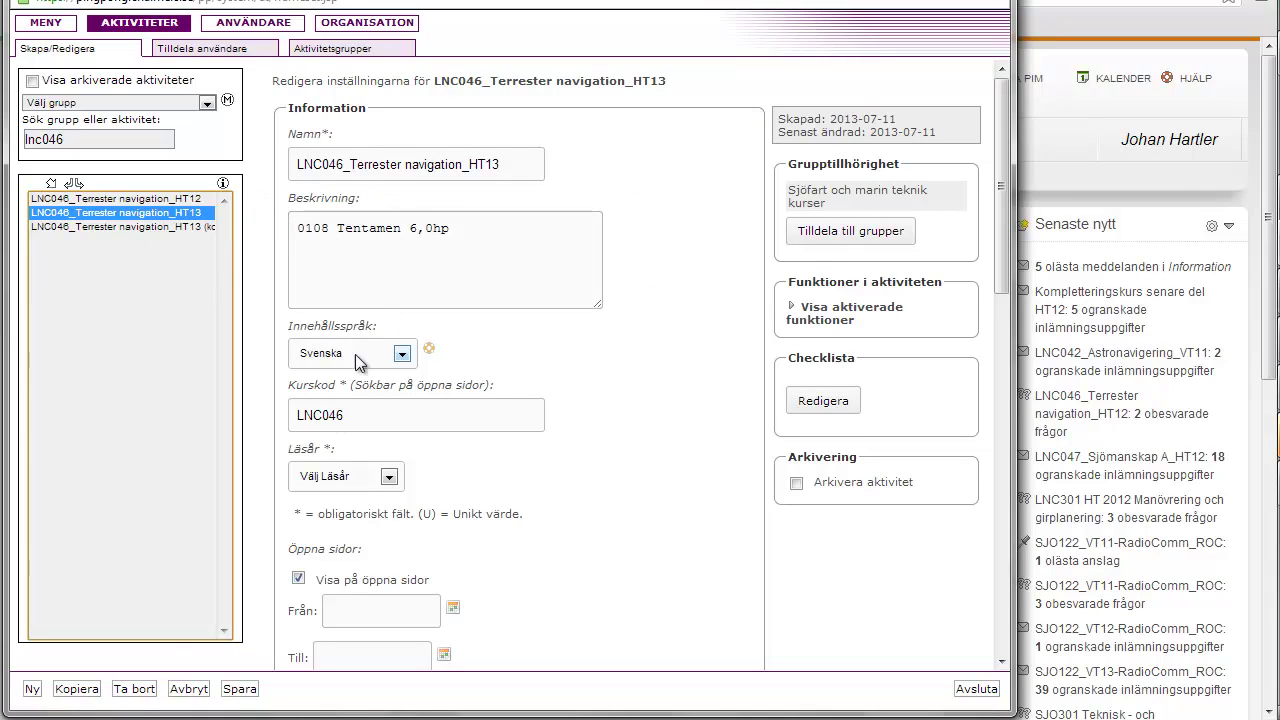
click(78, 689)
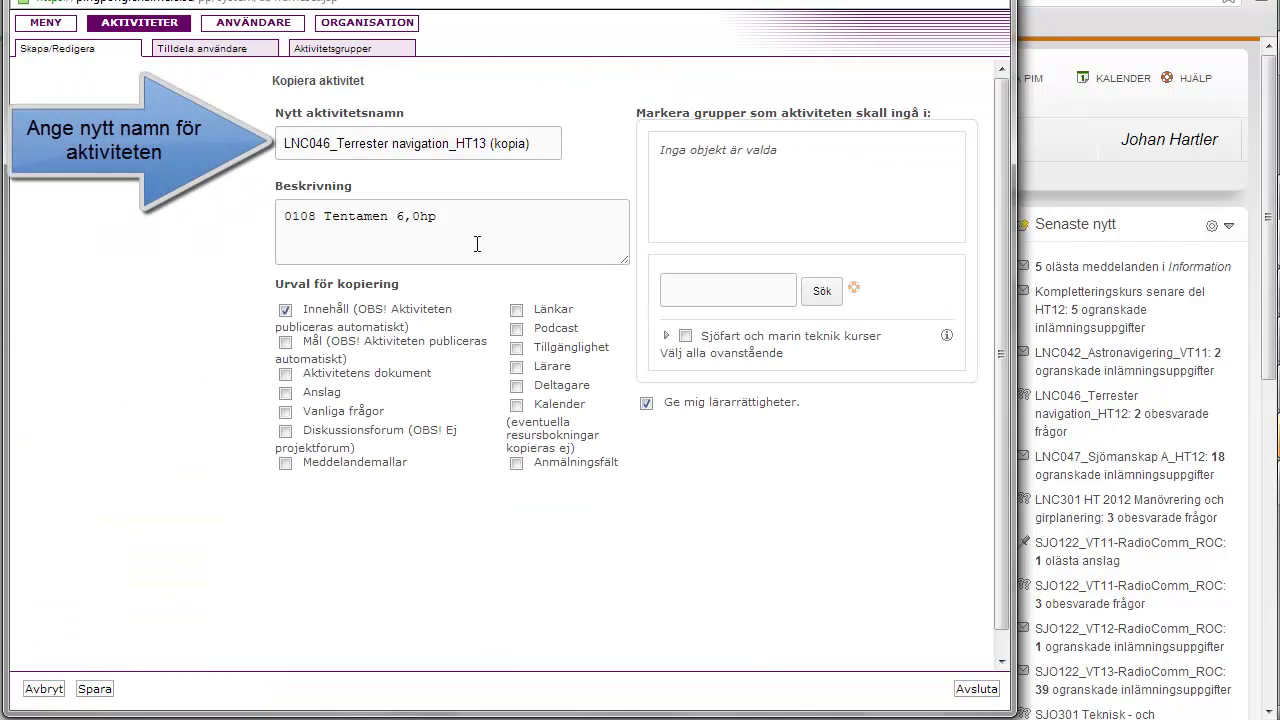
drag(533, 144, 492, 148)
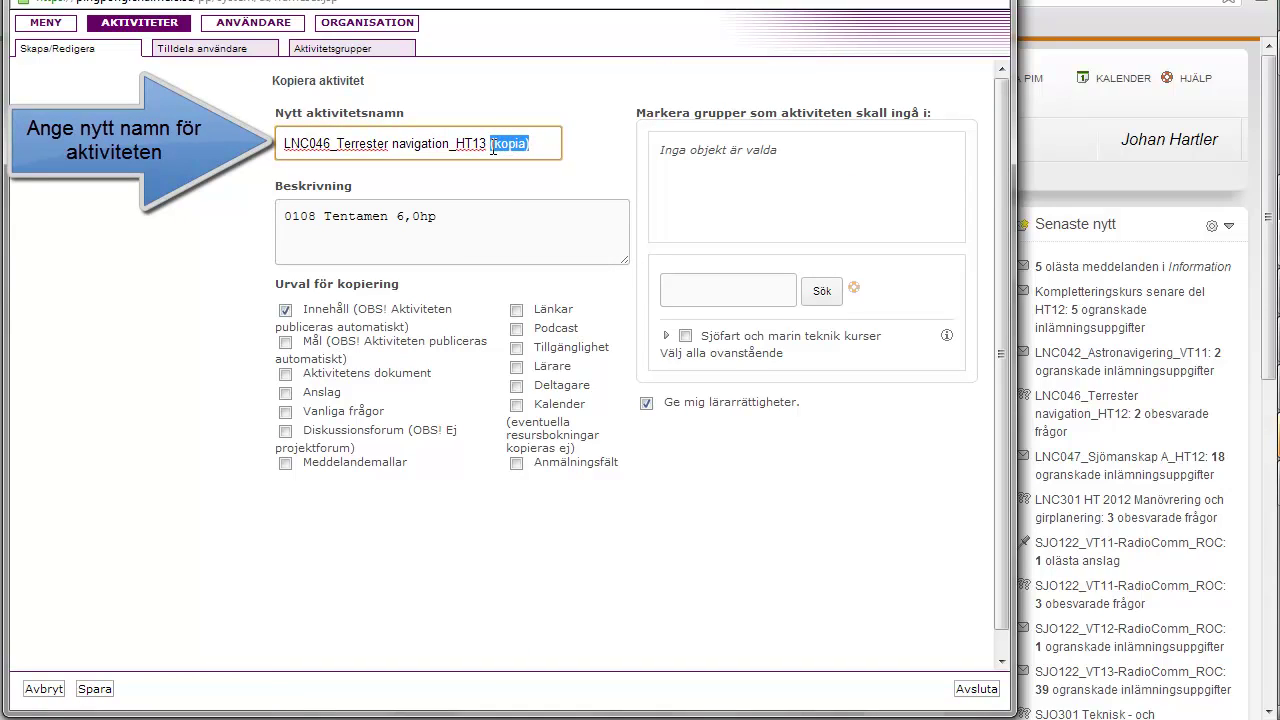
key(BackSpace)
text(test)
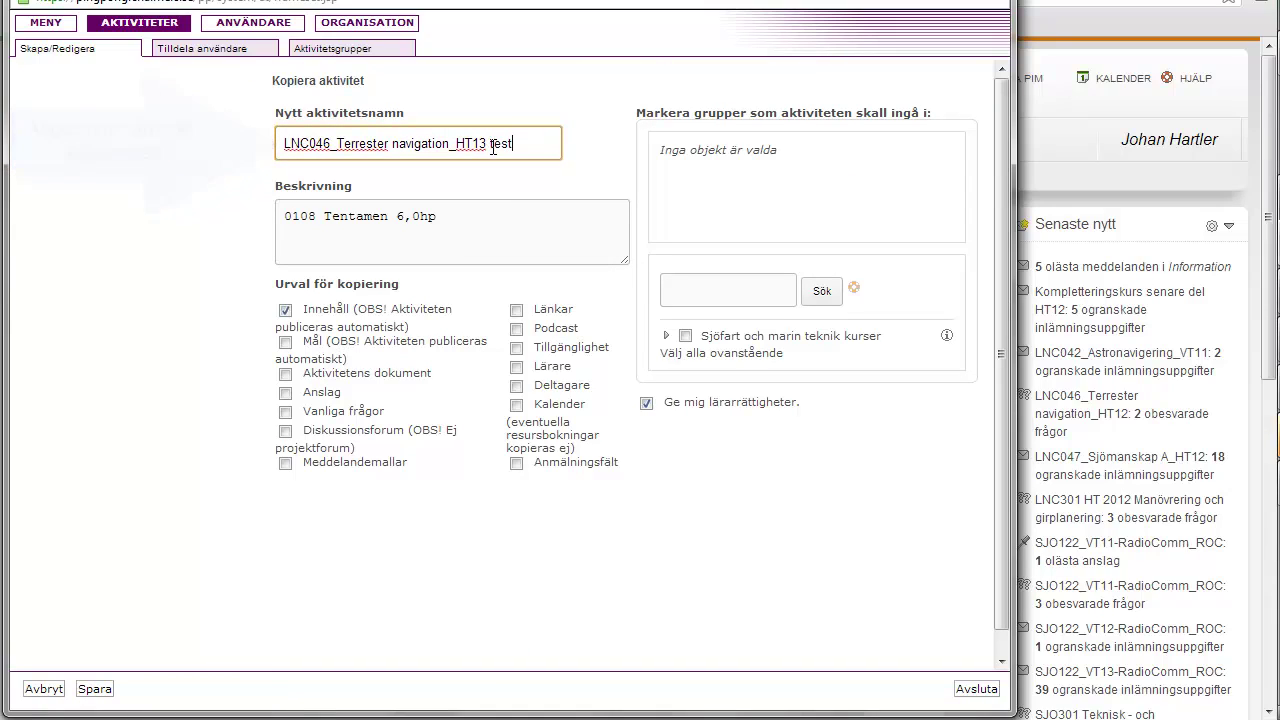
Exclude Innehåll, include Aktivitetens dokument, Länkar and Lärare, assign the group Sjöfart och marin teknik kurser, and save the copy
click(286, 313)
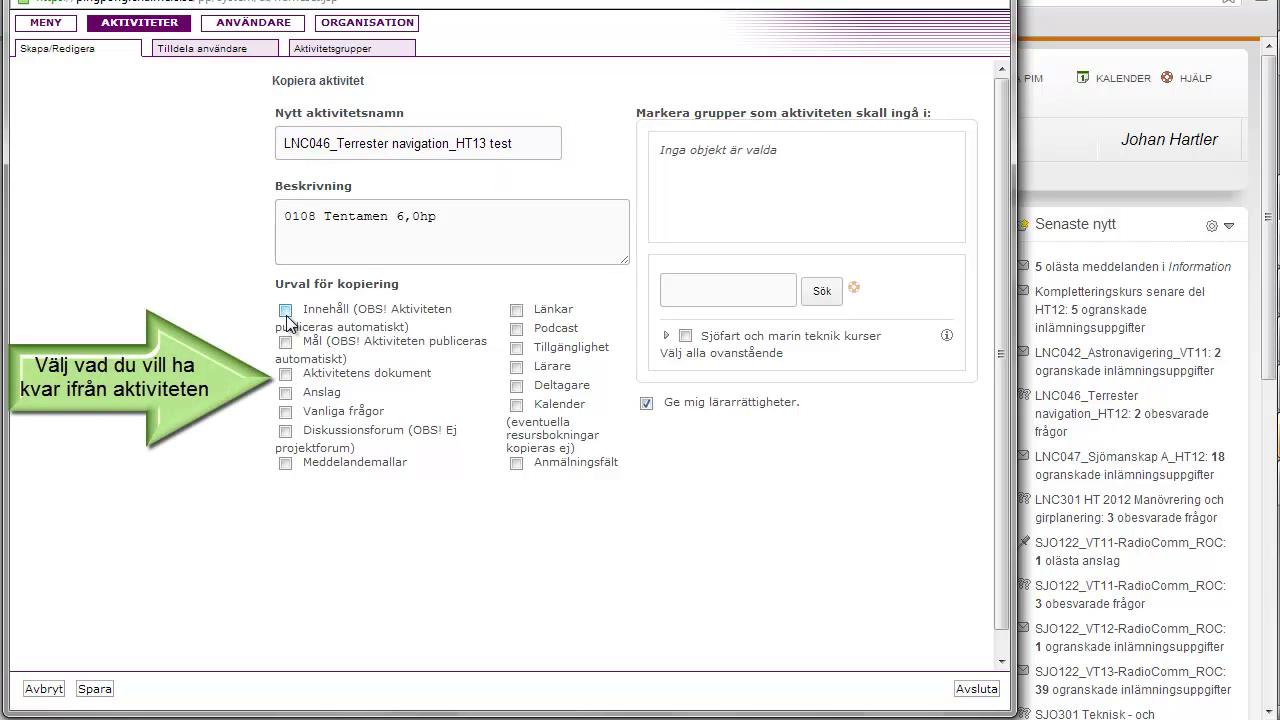
click(286, 374)
click(517, 312)
click(685, 336)
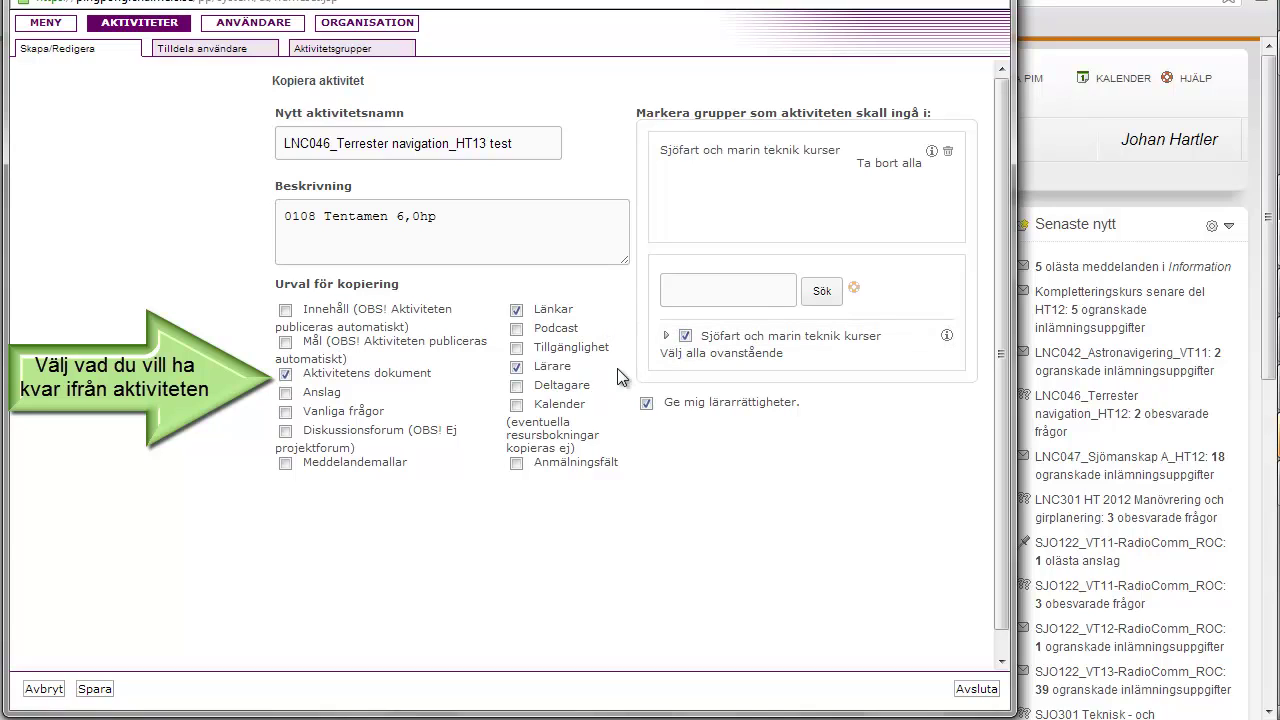
click(95, 690)
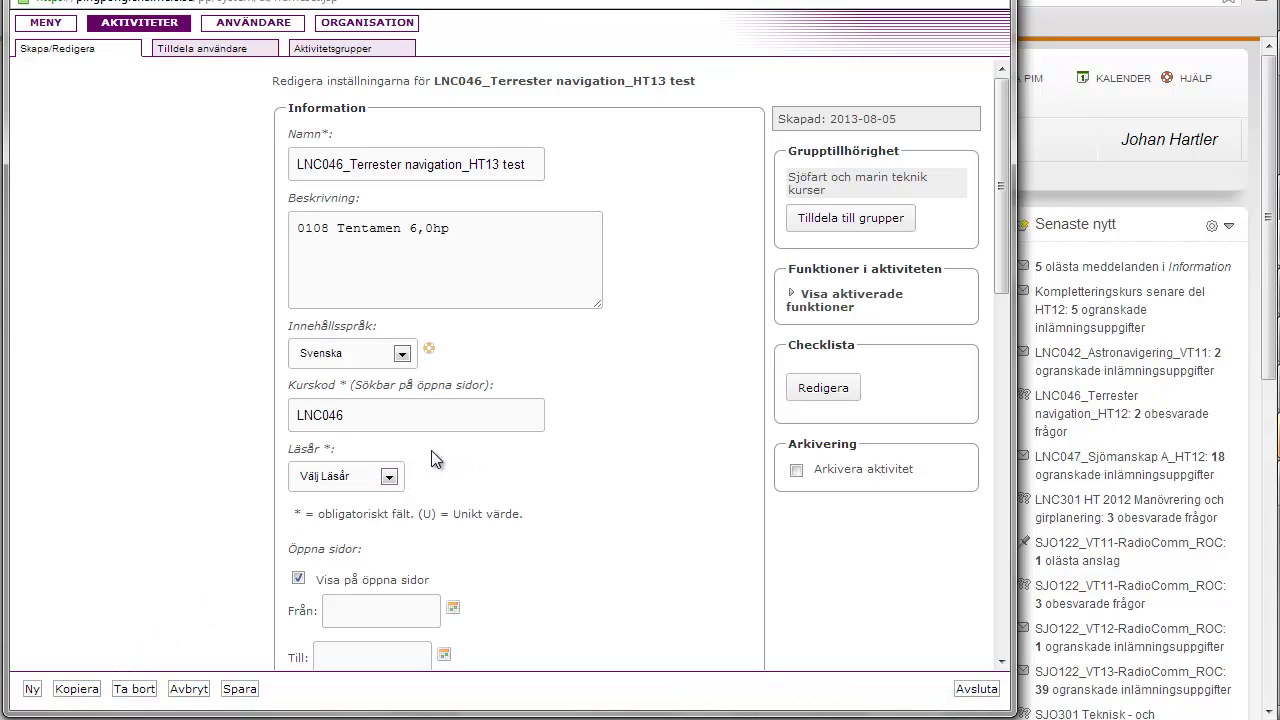
Set the copied activity's Läsår to Ej läsårsbunden and save its settings
click(390, 478)
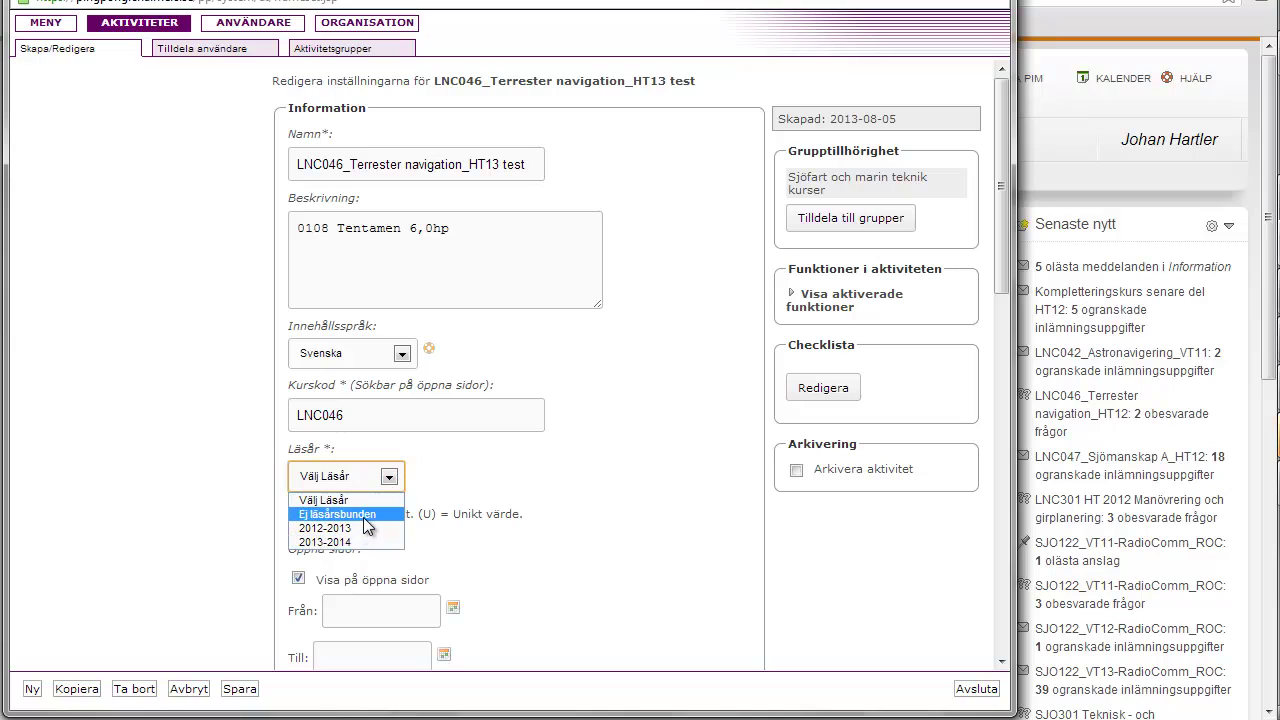
click(363, 516)
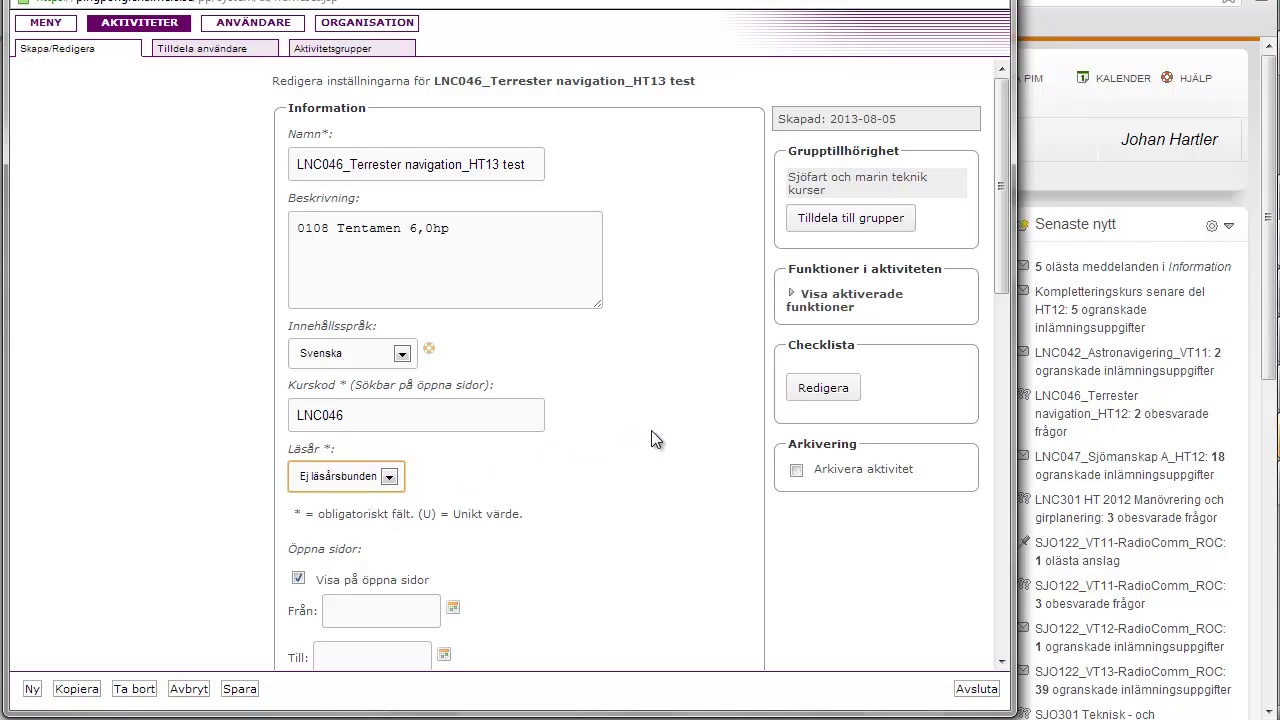
scroll(676, 435, down, 3)
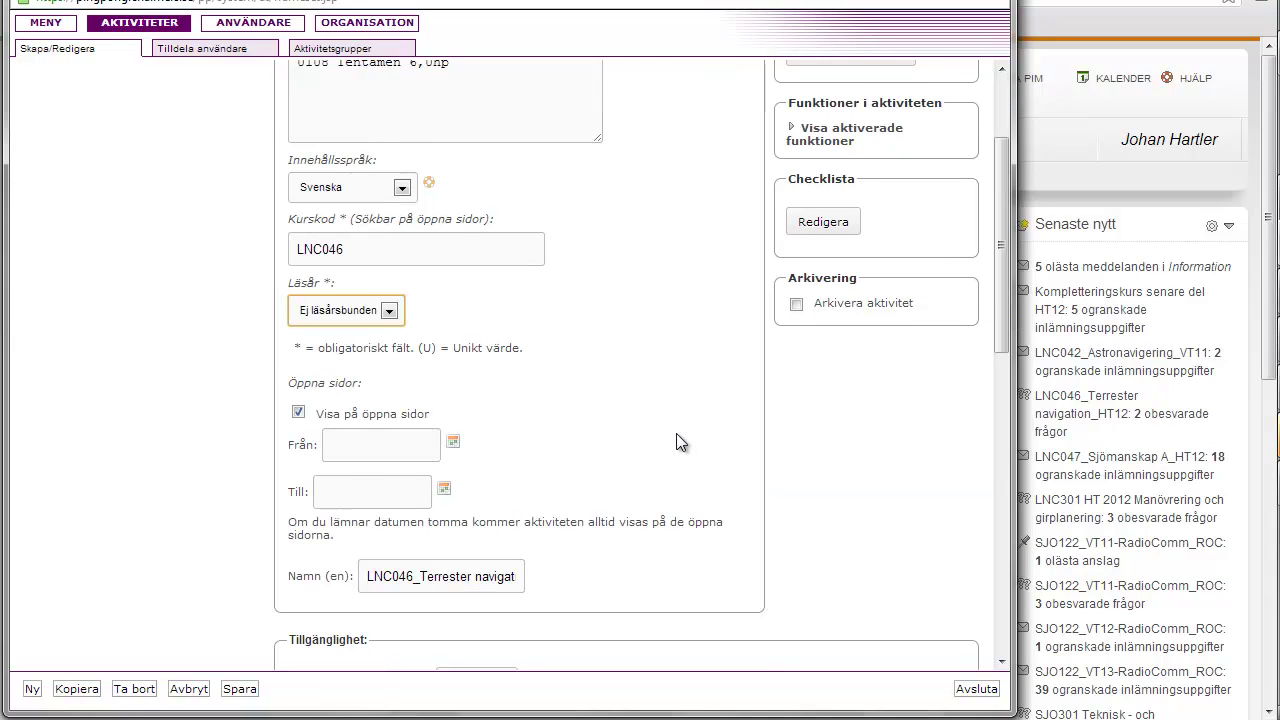
scroll(676, 442, down, 6)
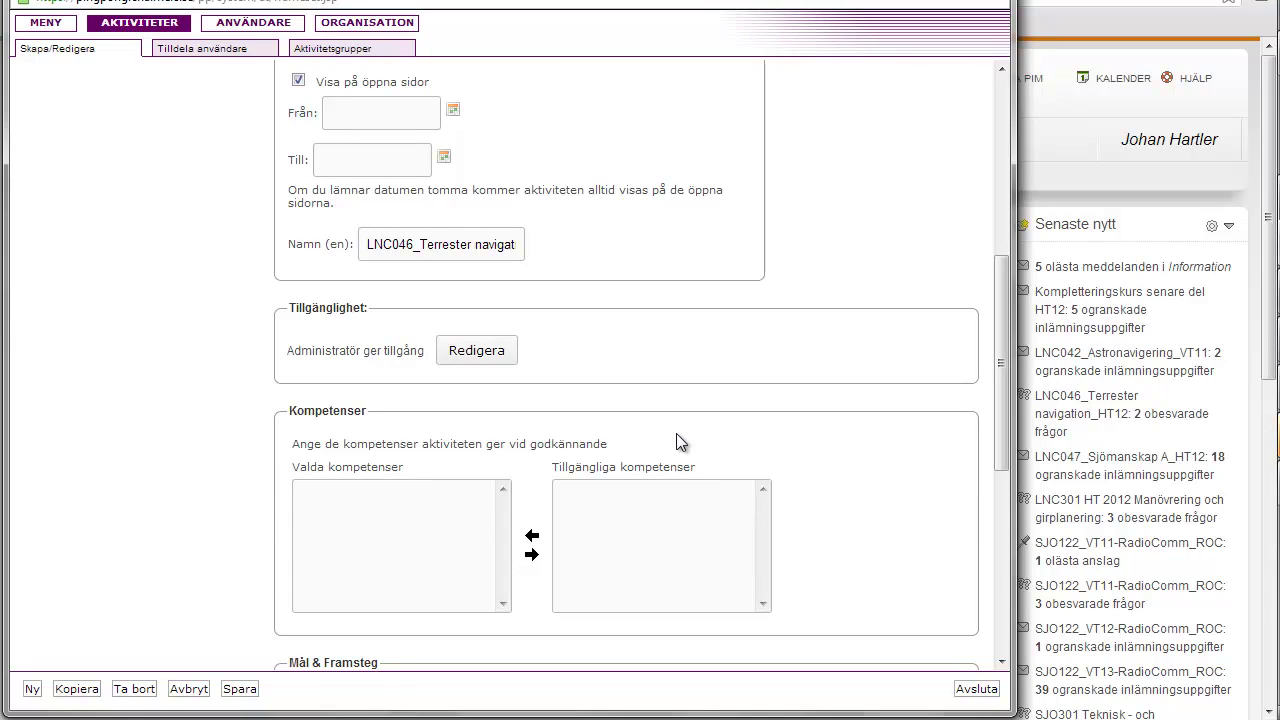
scroll(676, 442, down, 6)
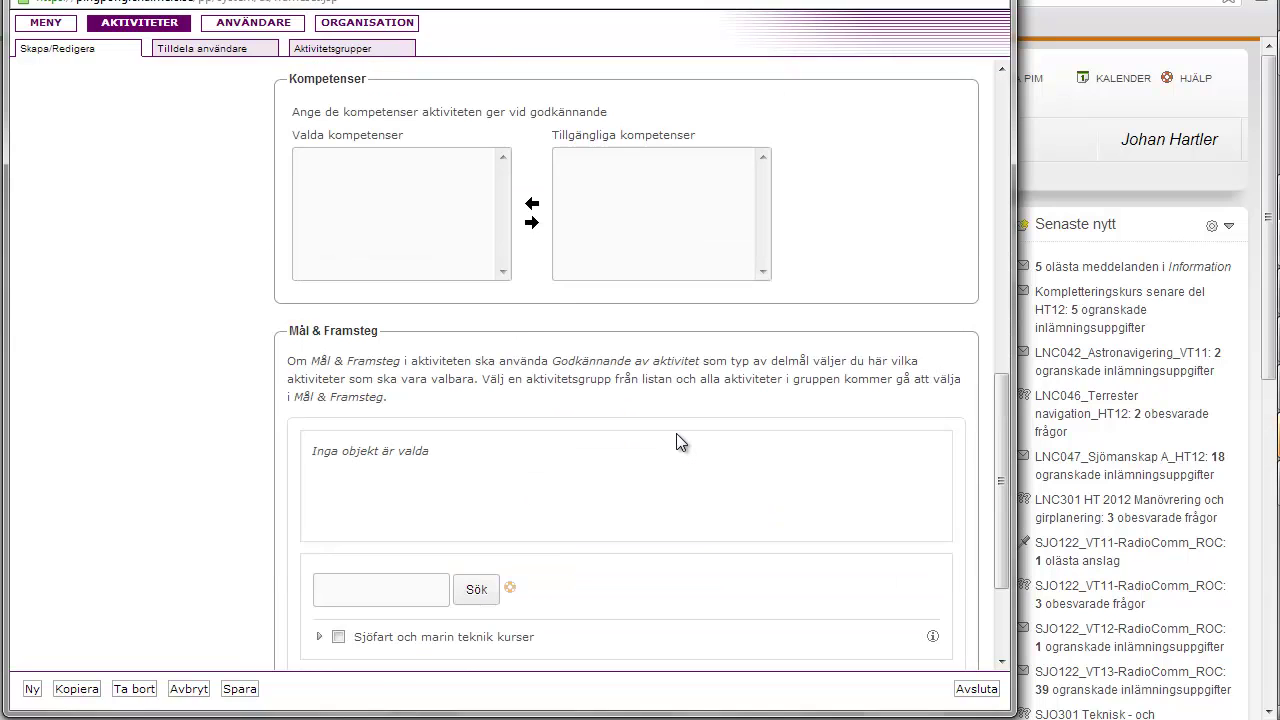
scroll(678, 442, down, 3)
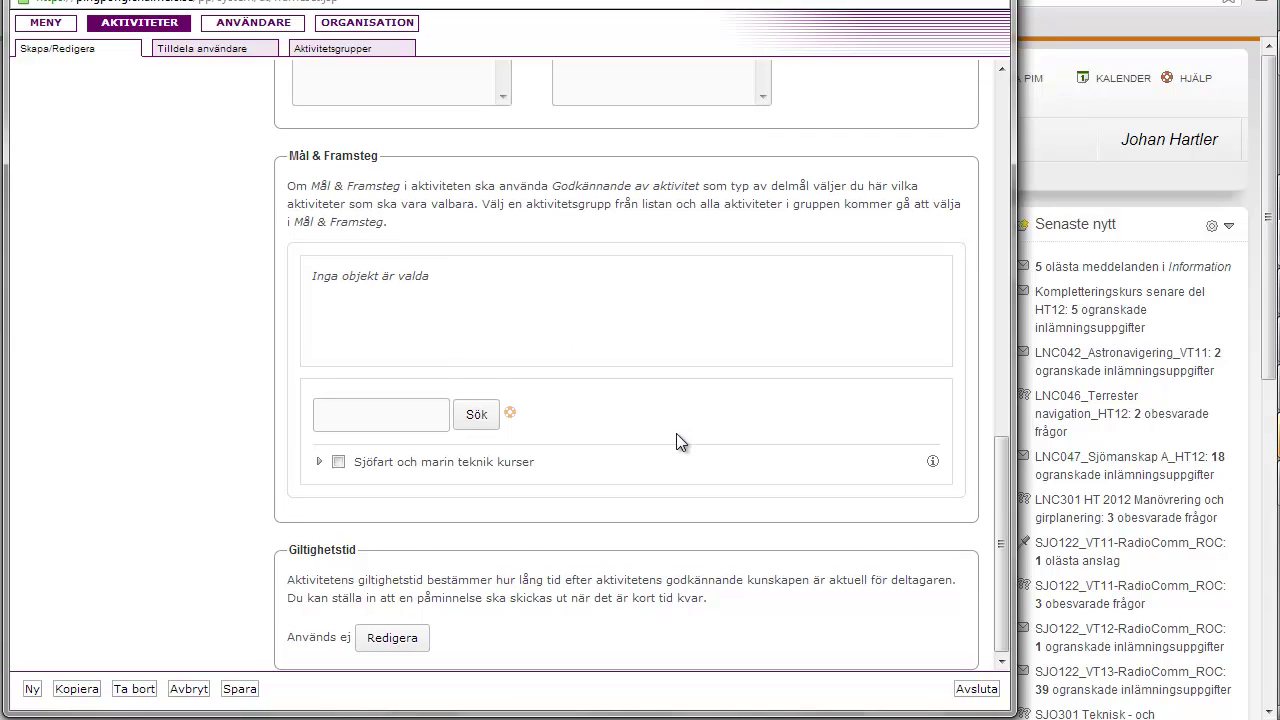
click(240, 689)
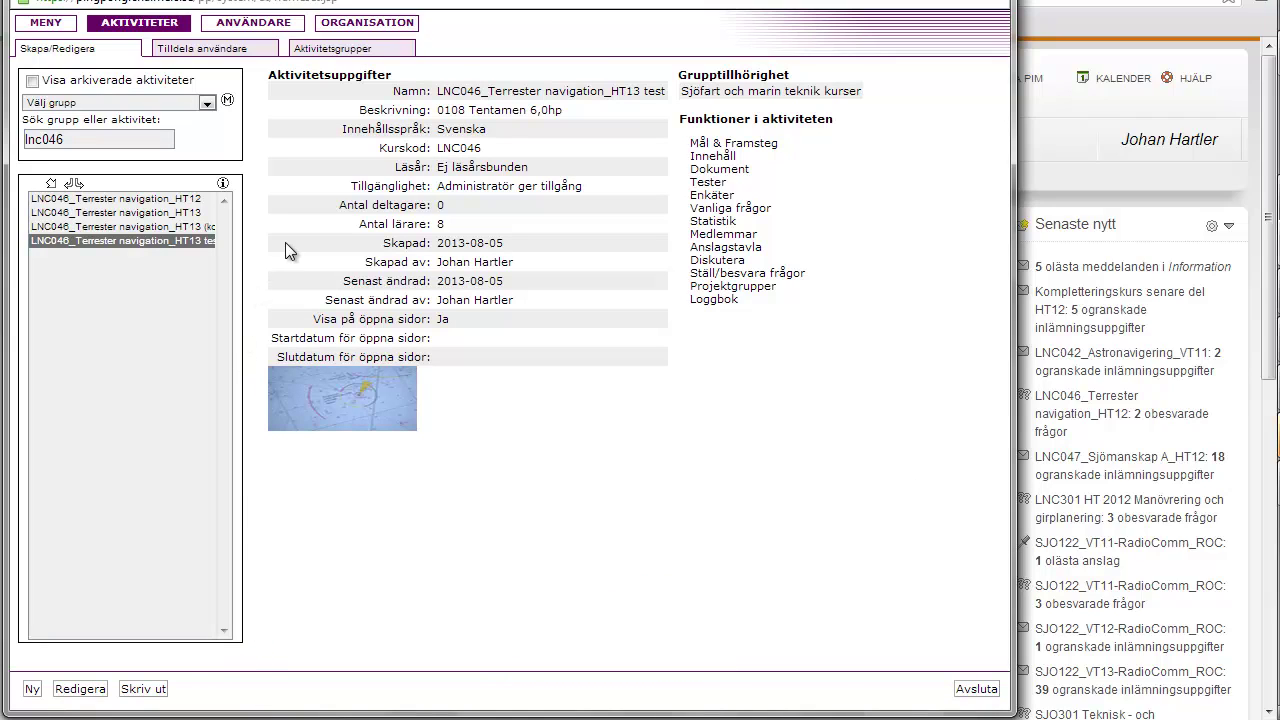
Open user assignment for the copied activity, find a user by surname and add the matching person to the active participants
click(237, 56)
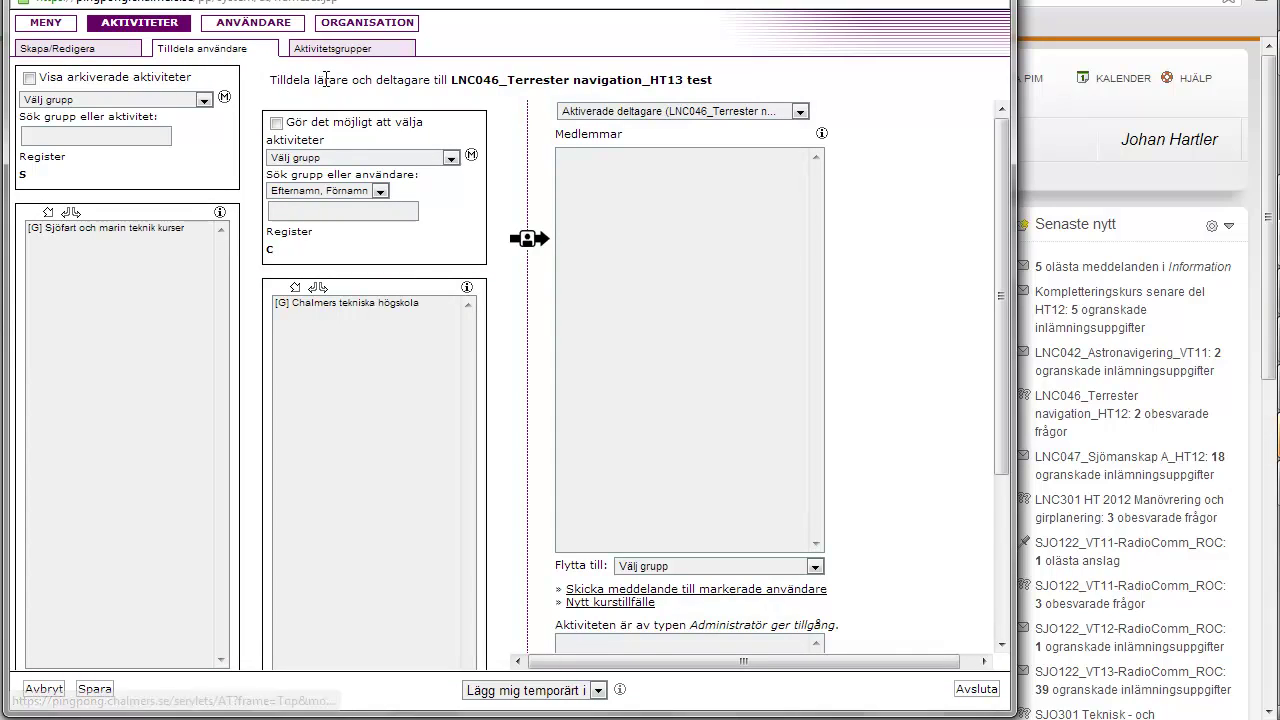
click(346, 208)
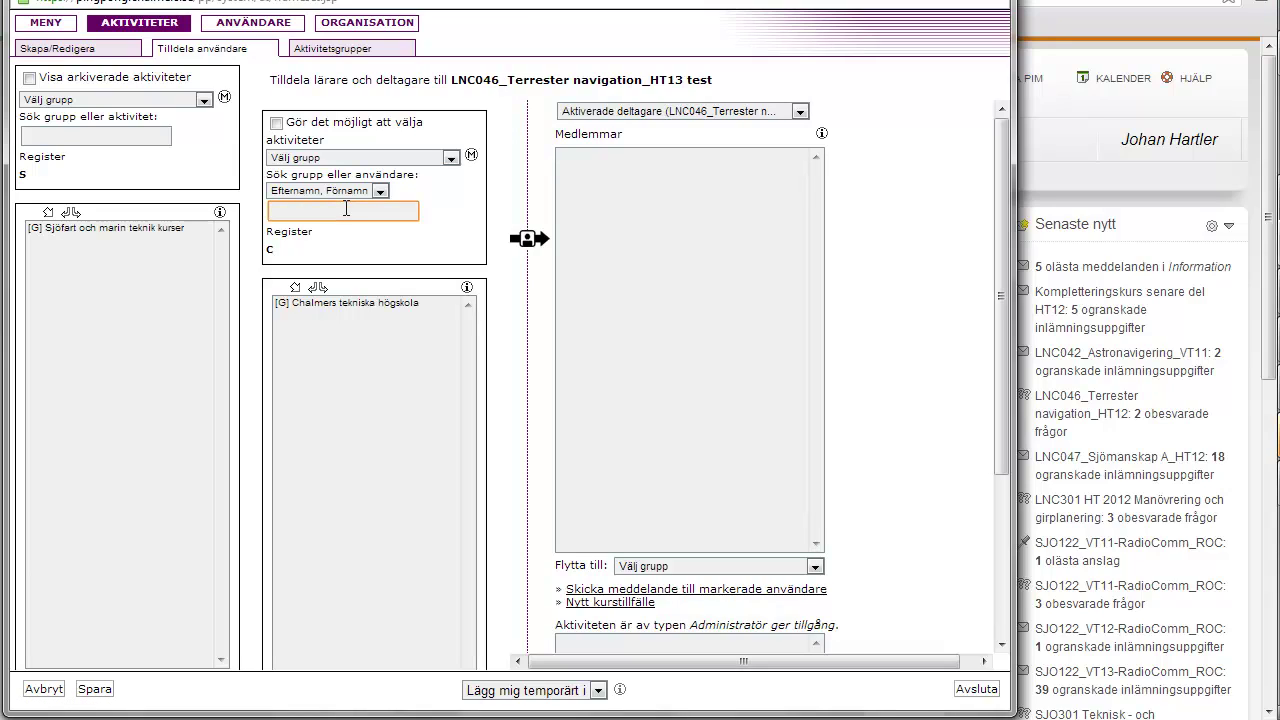
text(hartler)
key(Return)
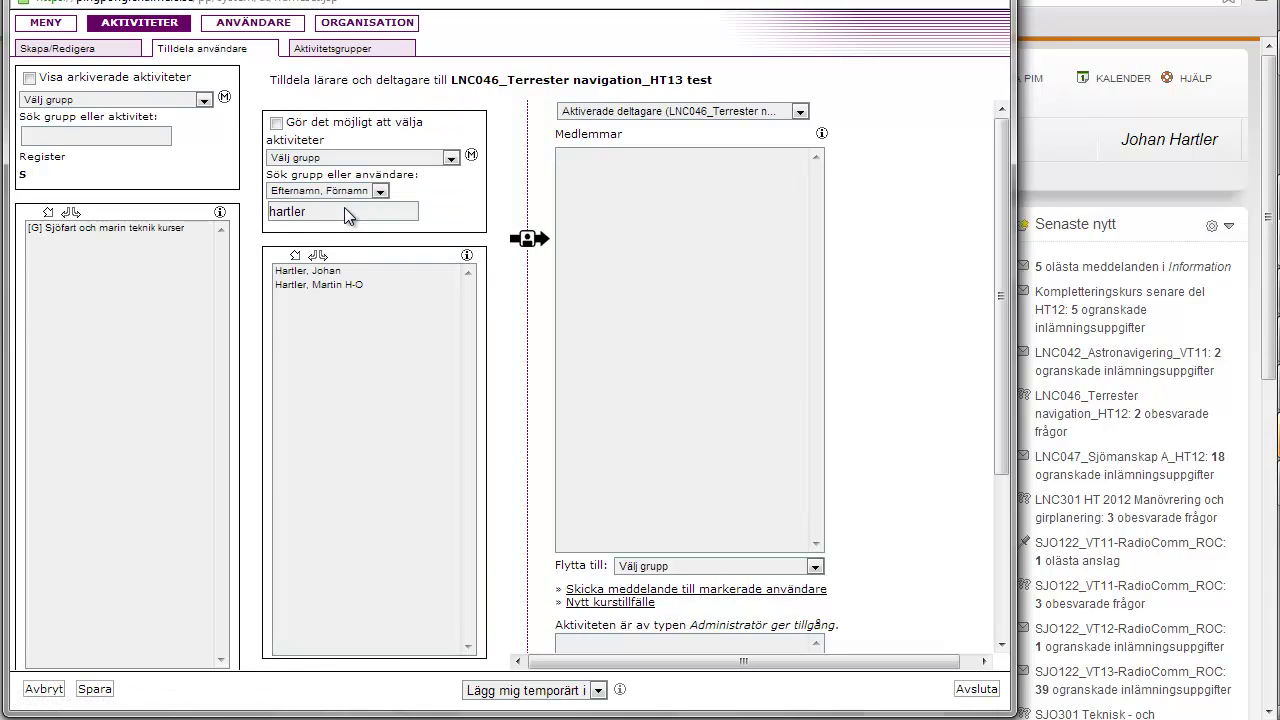
click(331, 272)
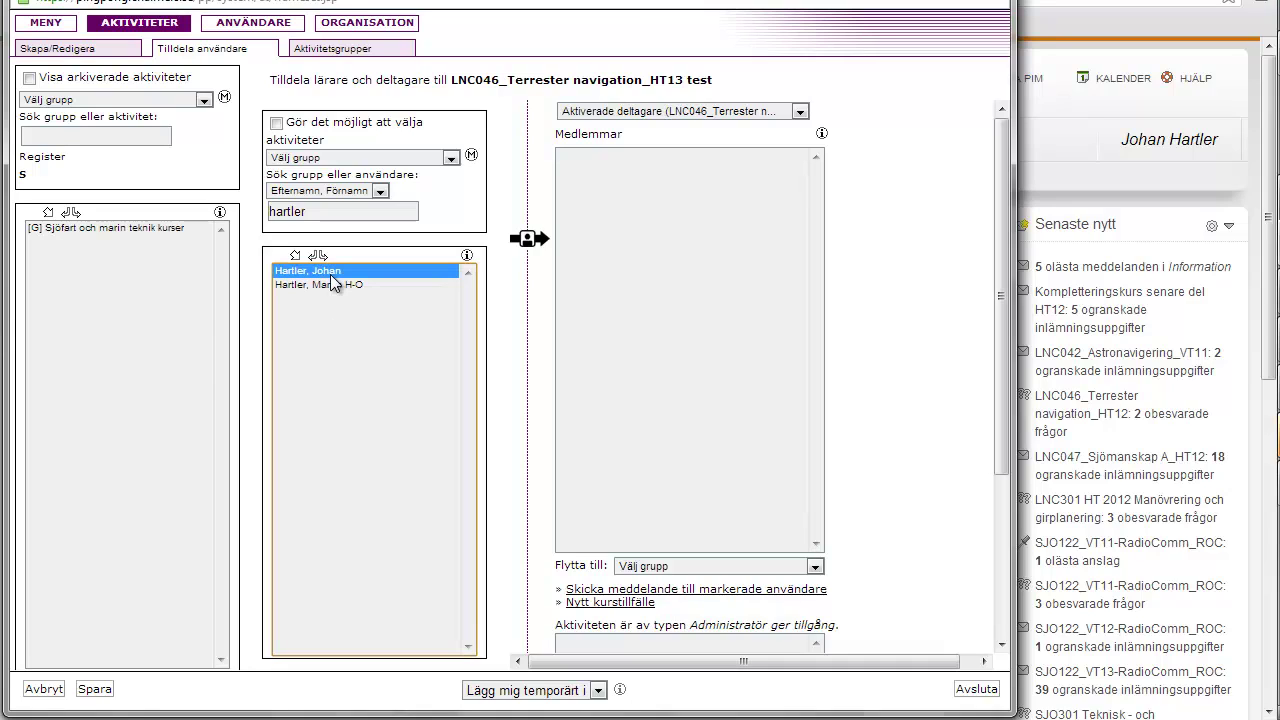
click(530, 240)
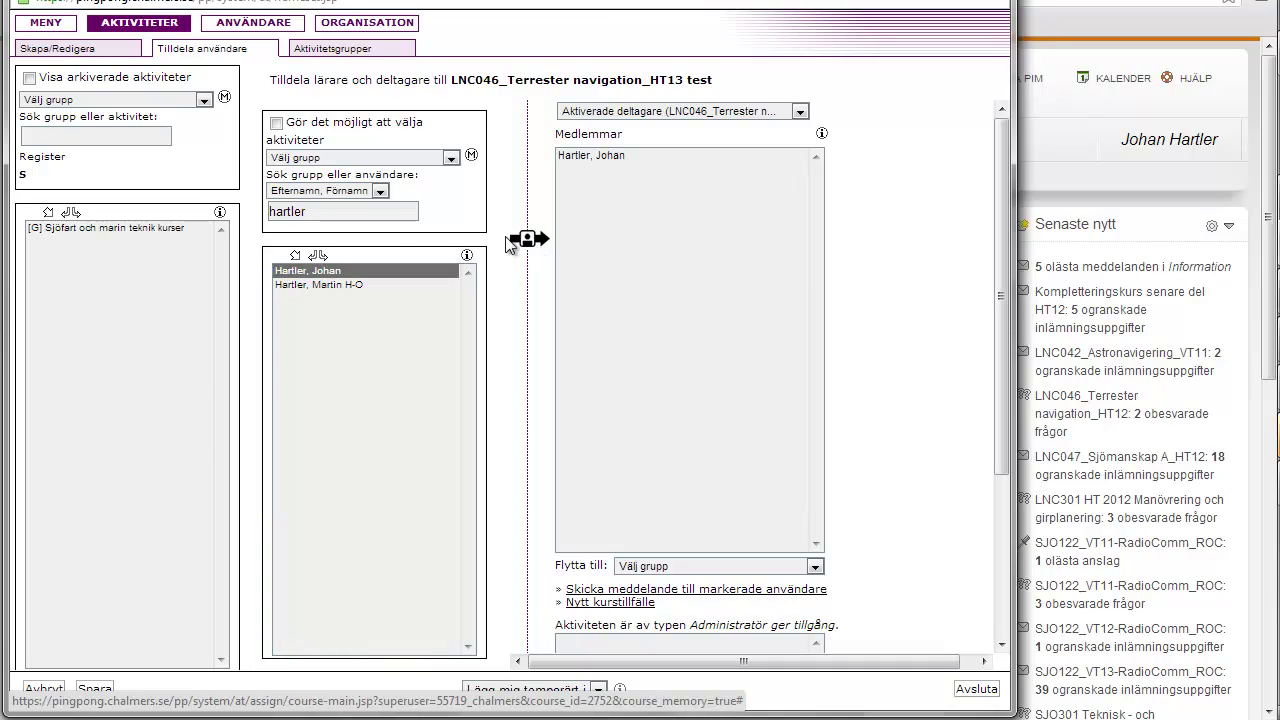
Search the user groups for lnc046, add the first Terrester navigation / HT13 group to the active participants and save the assignment
click(348, 211)
key(BackSpace)
key(BackSpace)
key(BackSpace)
key(BackSpace)
key(BackSpace)
key(BackSpace)
key(BackSpace)
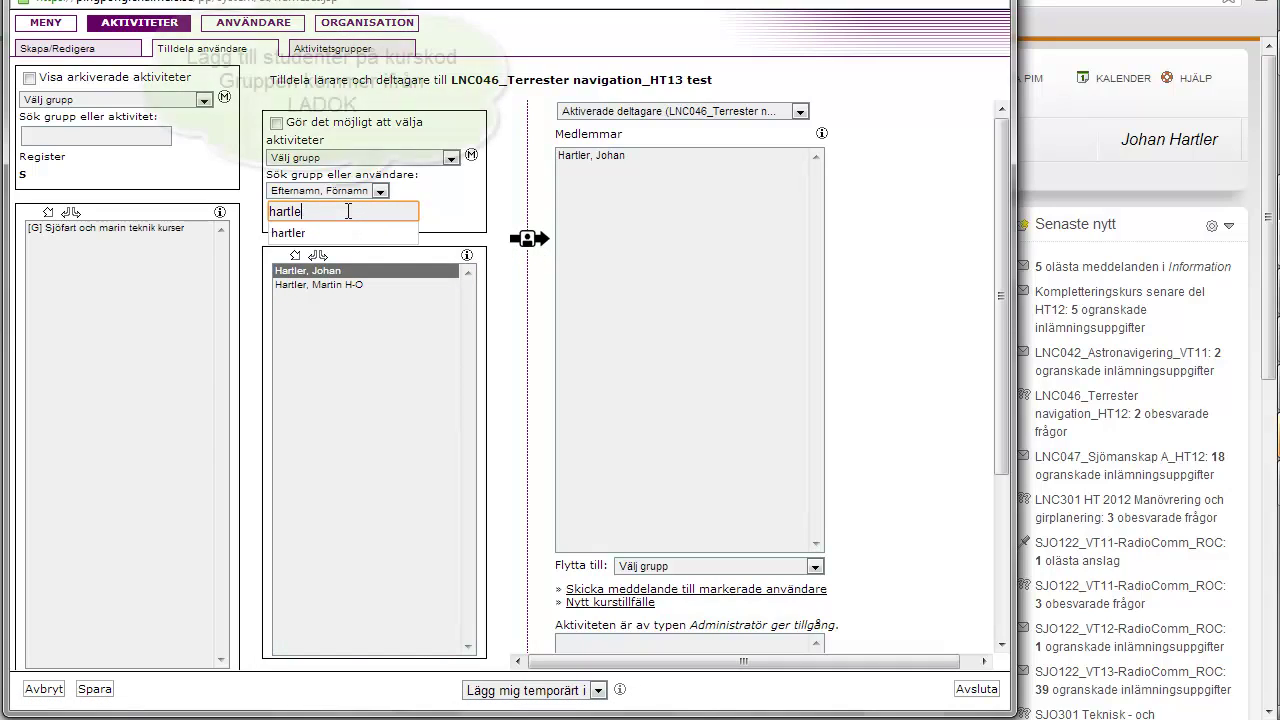
text(LNC)
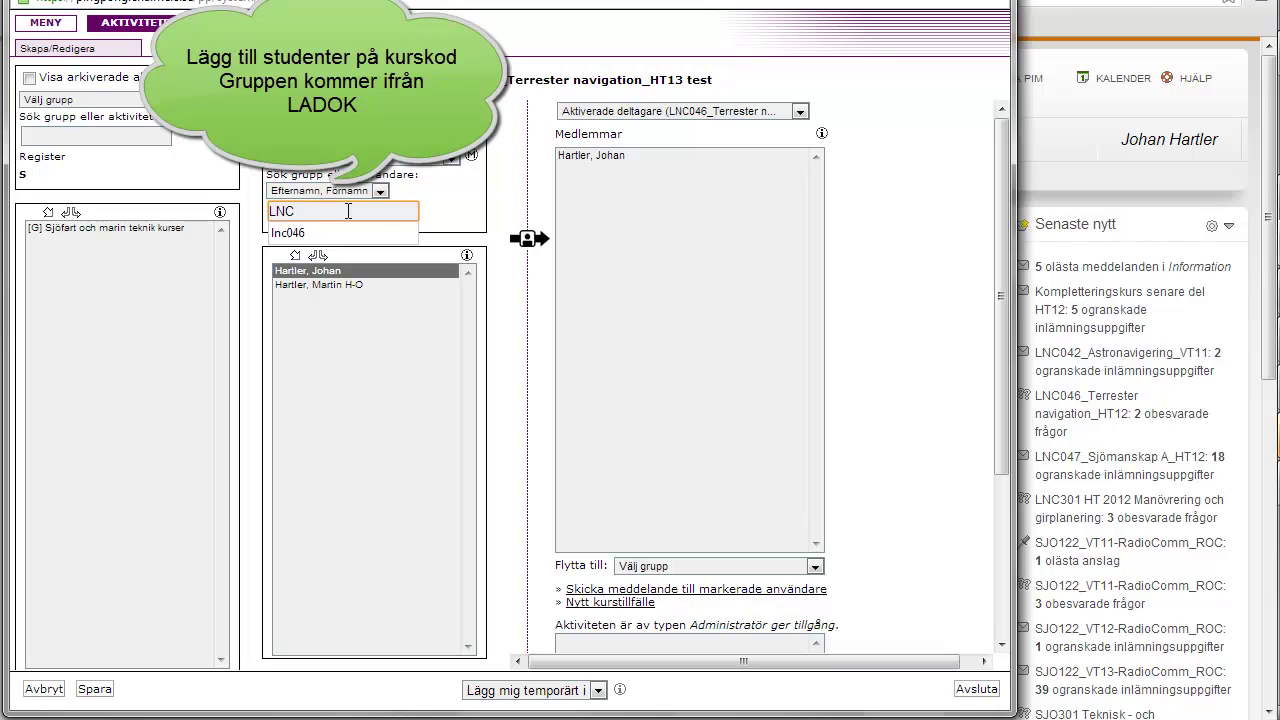
key(Down)
key(Return)
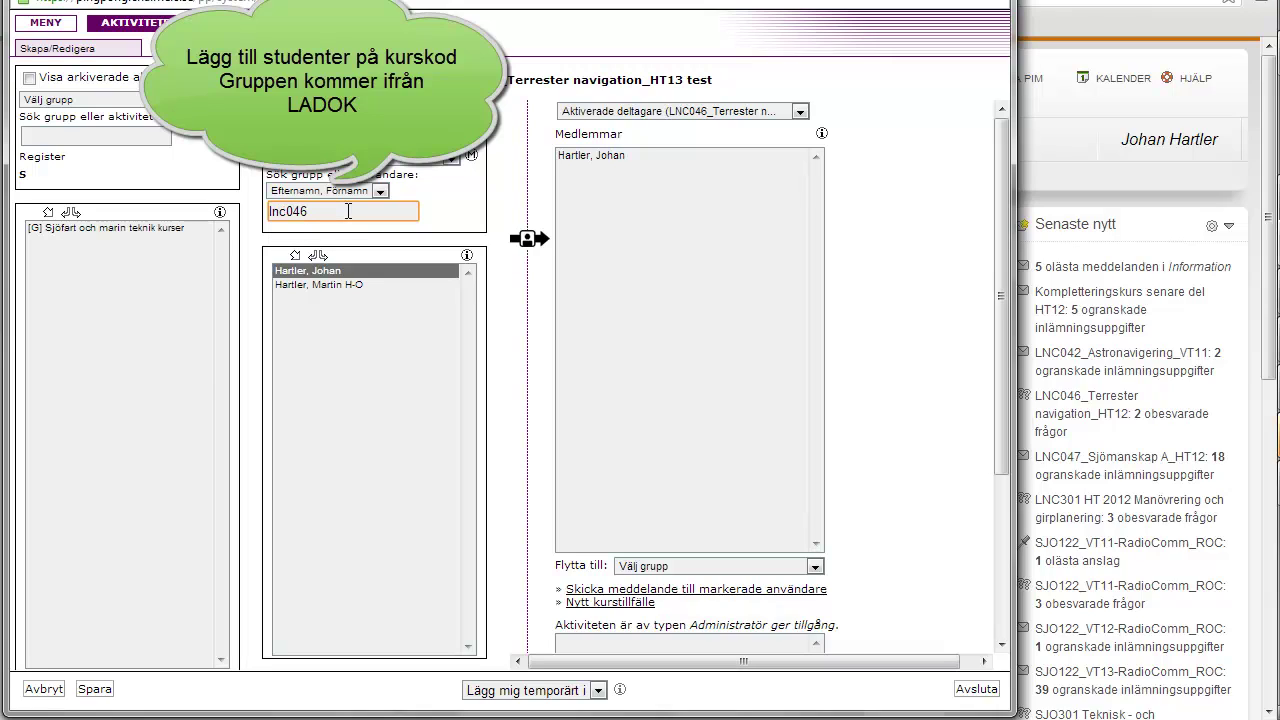
key(Return)
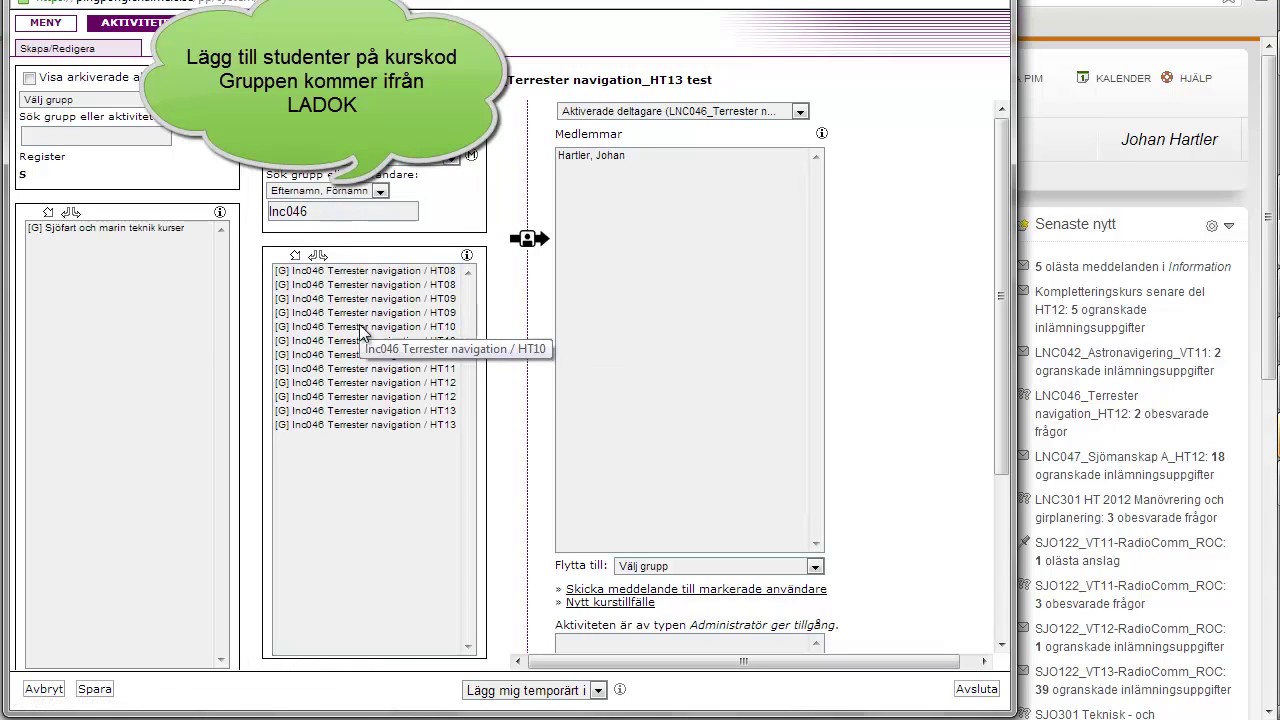
click(368, 412)
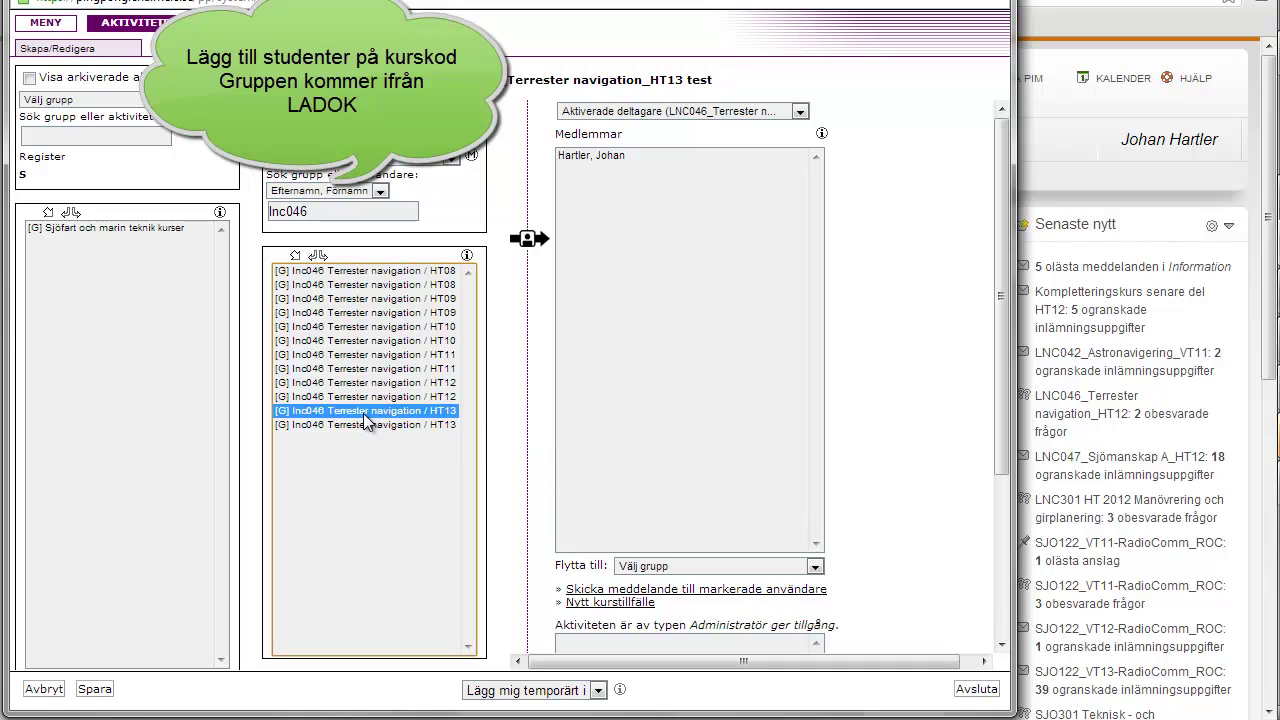
click(524, 246)
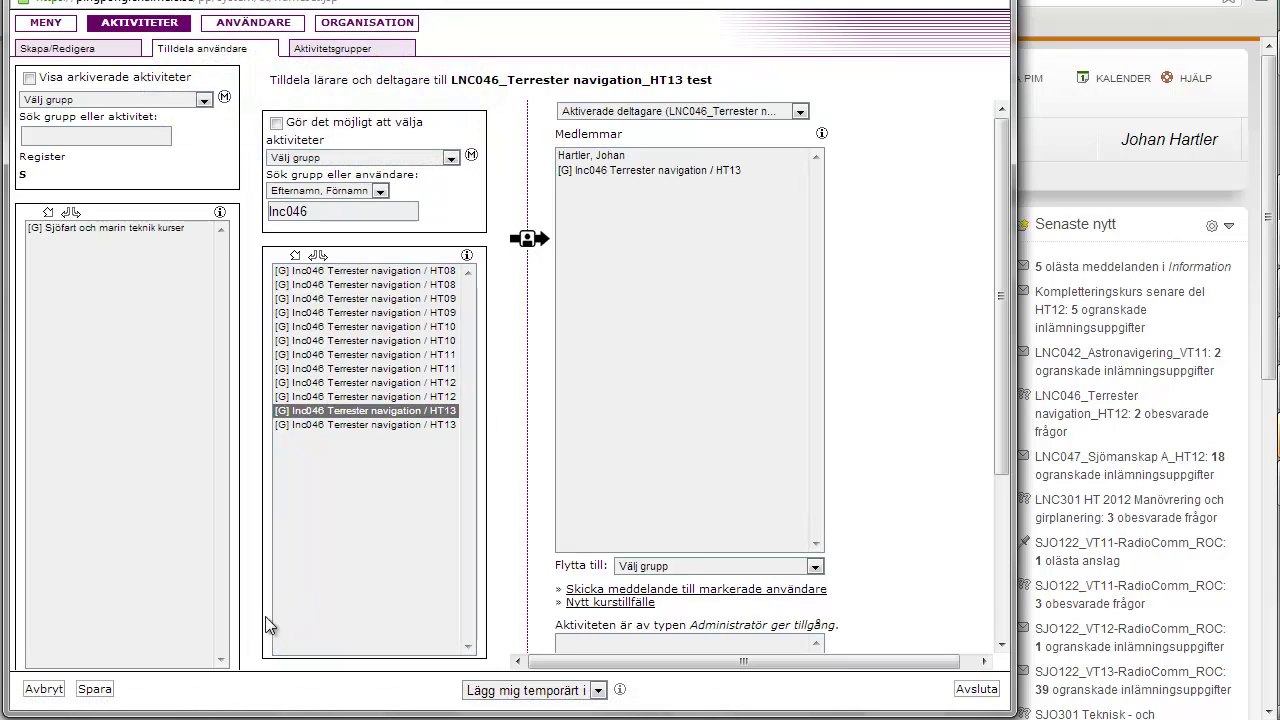
click(95, 689)
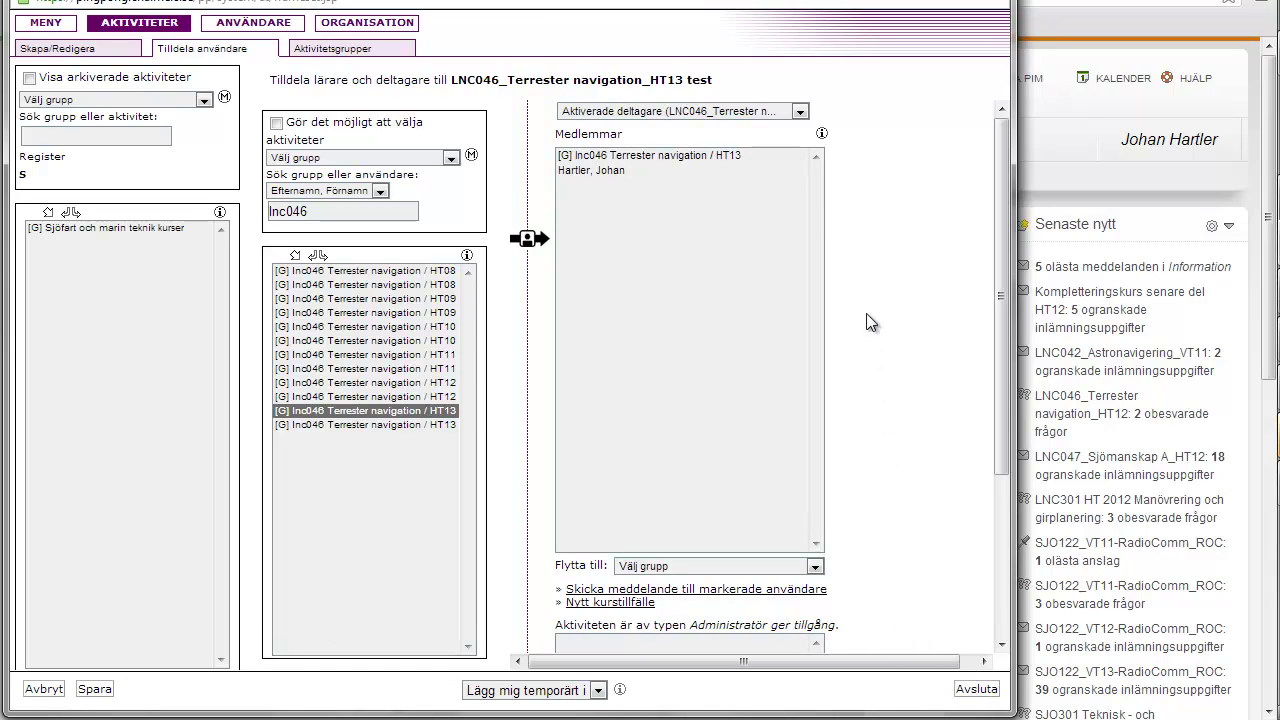
Display the copied activity's activated teachers (Aktiverade lärare) and exit the administration tool
click(799, 113)
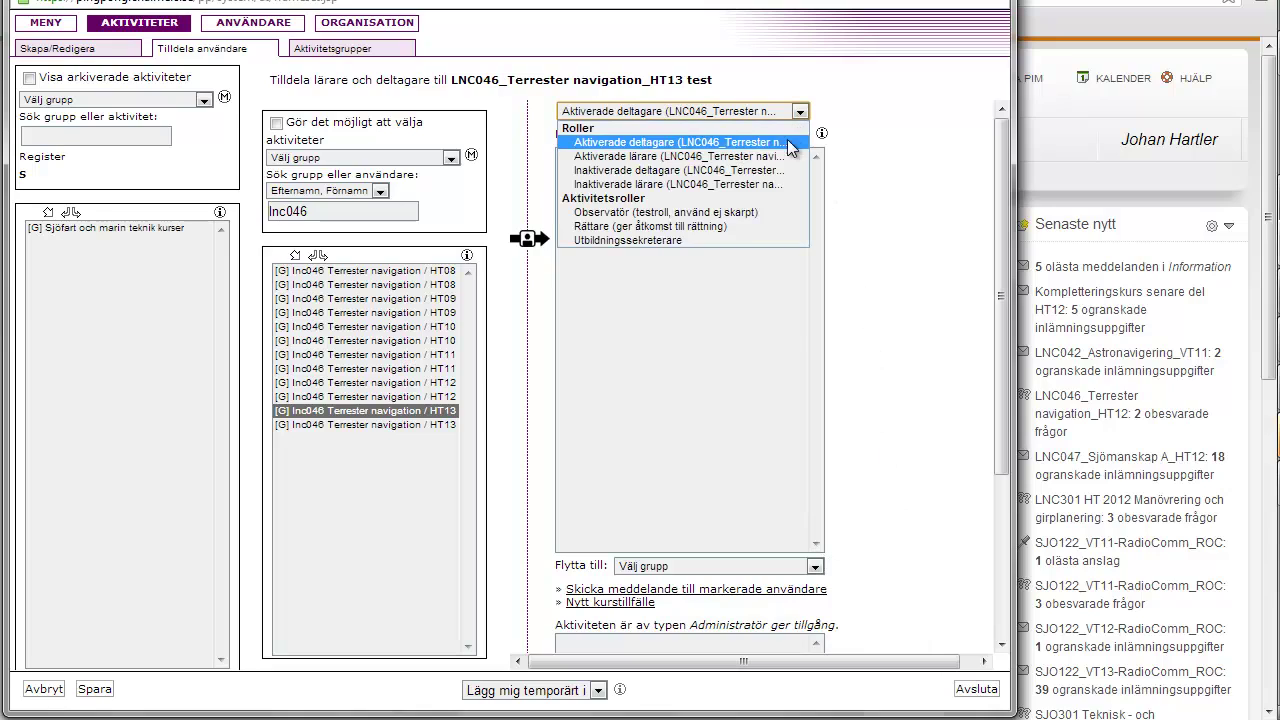
click(792, 157)
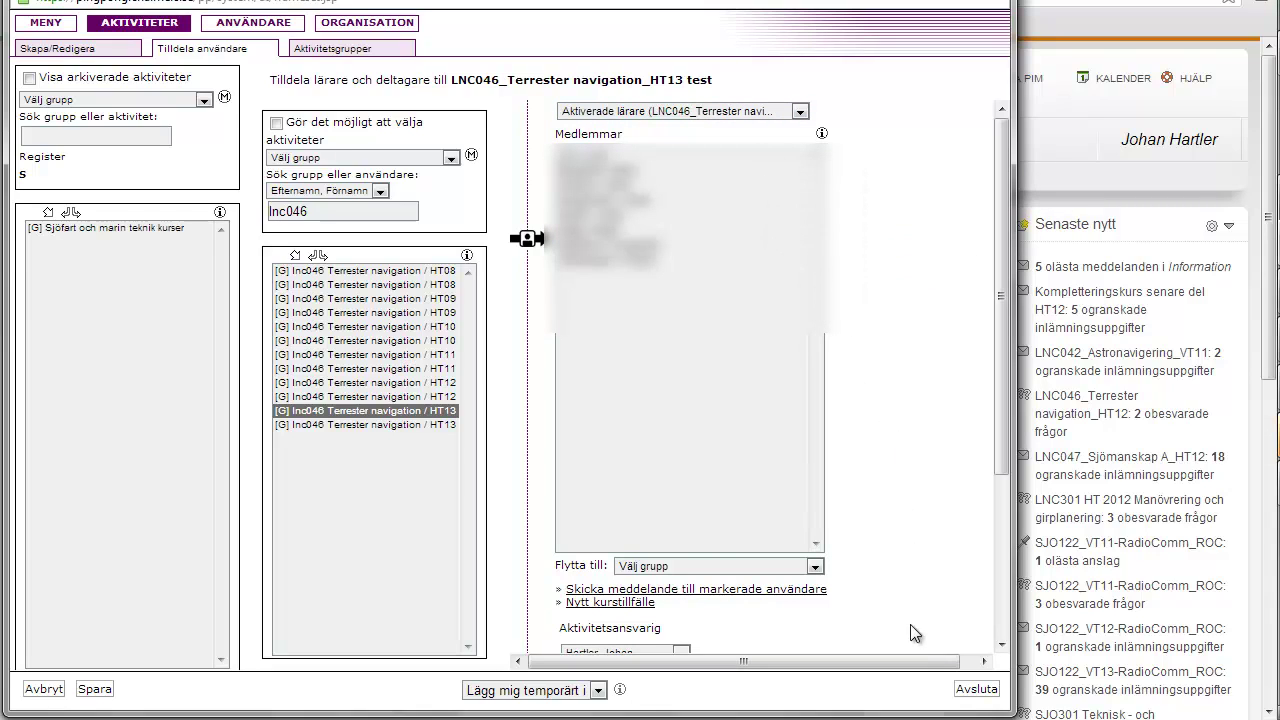
click(963, 690)
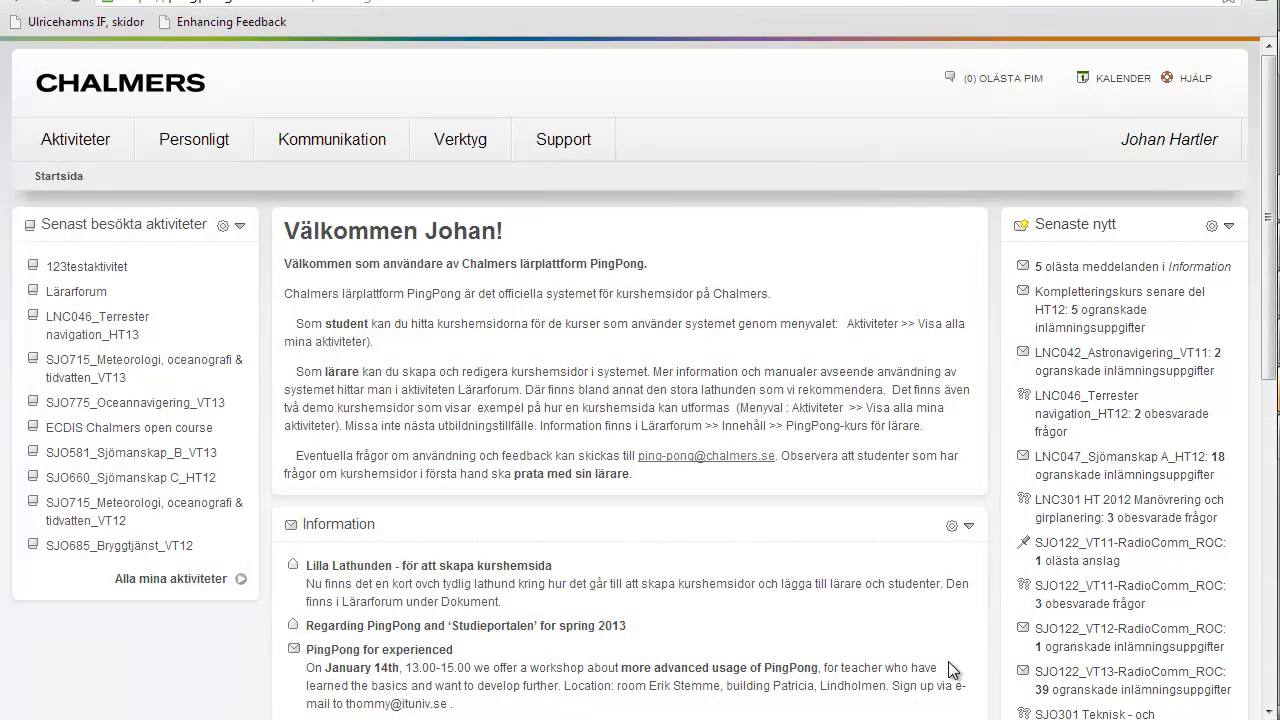